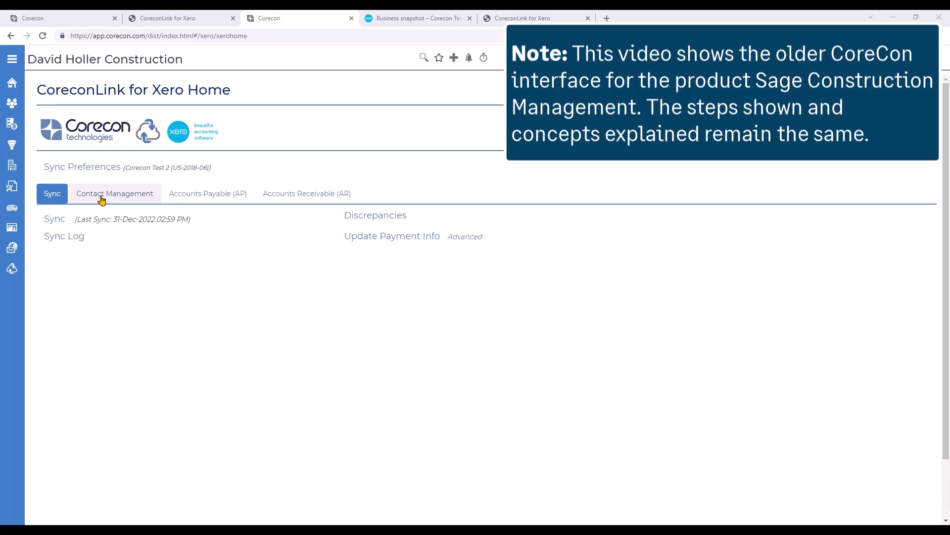
Look through the Contact Management, Accounts Payable and Accounts Receivable options for the Xero link, and return to the Sync options.
left_click(102, 197)
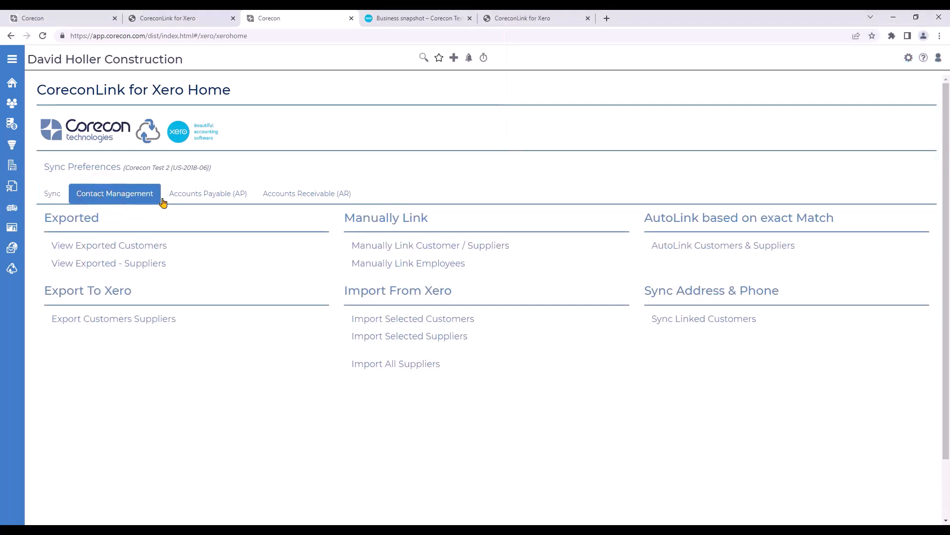
left_click(184, 194)
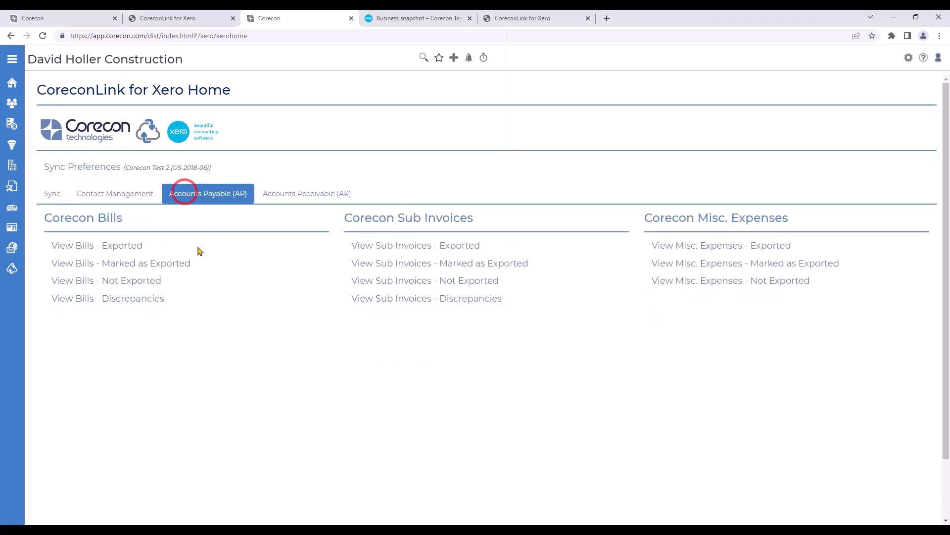
left_click(301, 192)
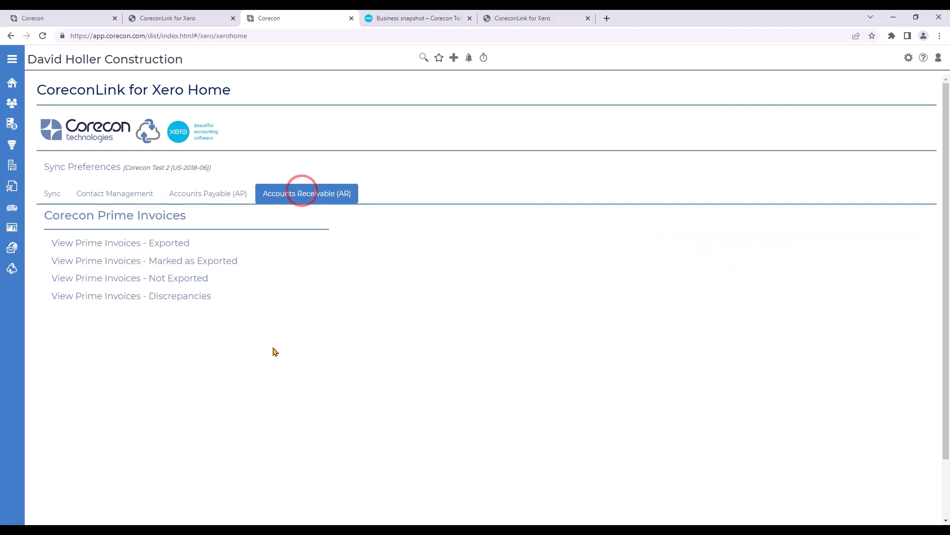
left_click(52, 194)
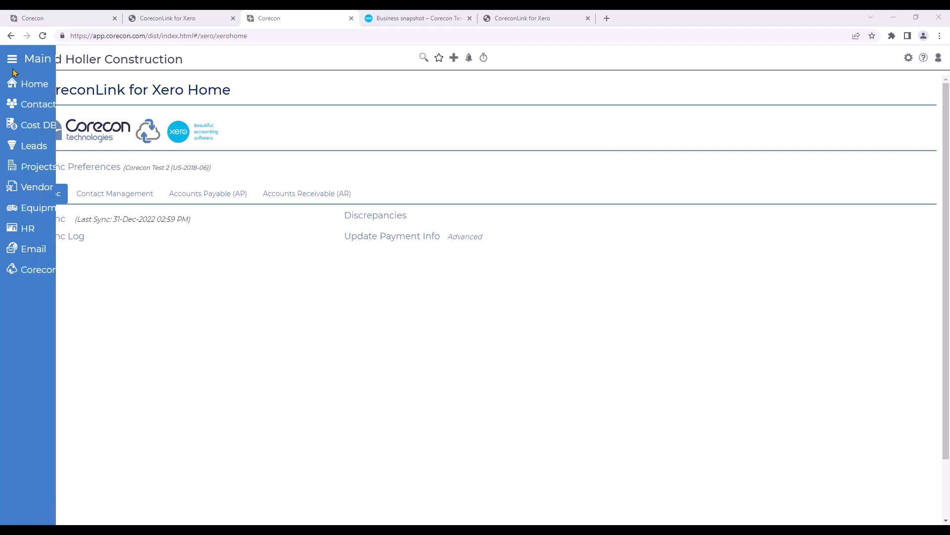
Review the prime contract and prime invoice records in Client Contract Administration for project 22-X001, North End Library Renovations.
left_click(67, 20)
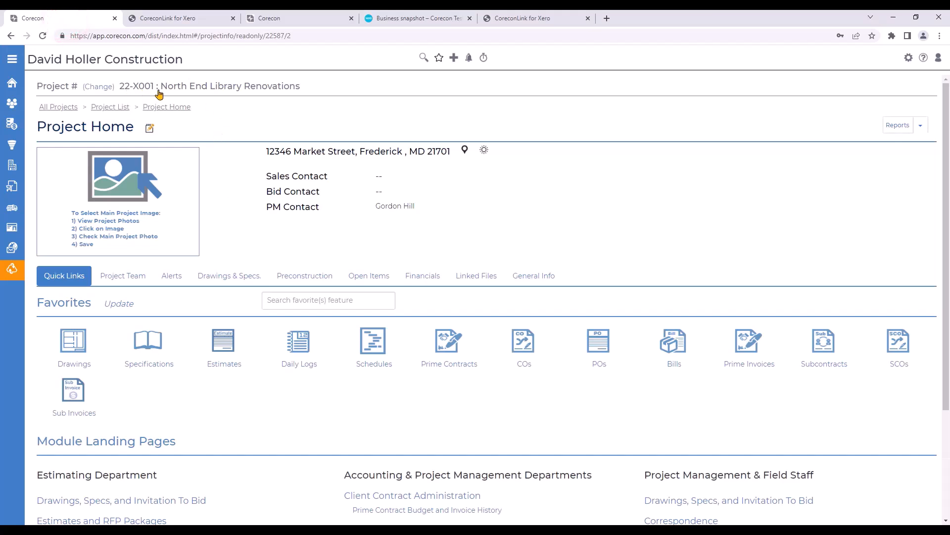
left_click(362, 496)
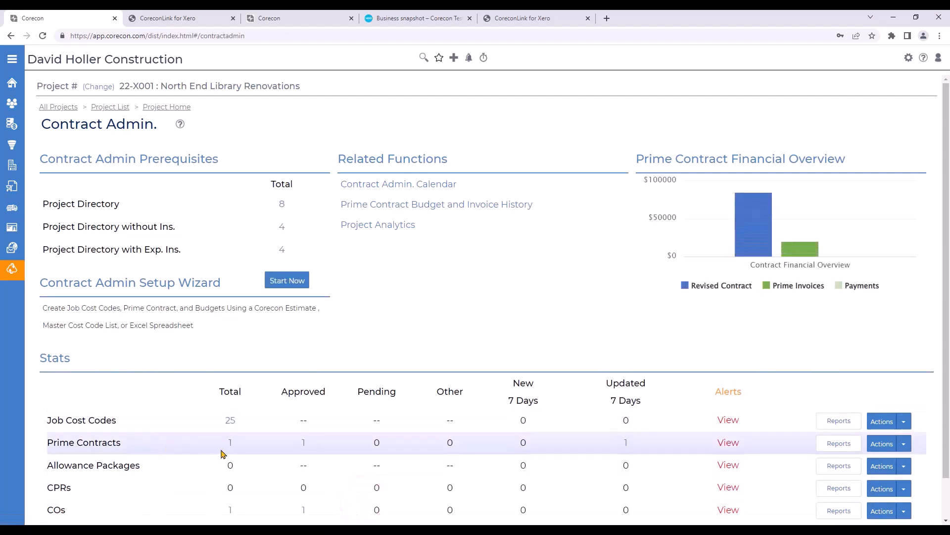
left_click(230, 443)
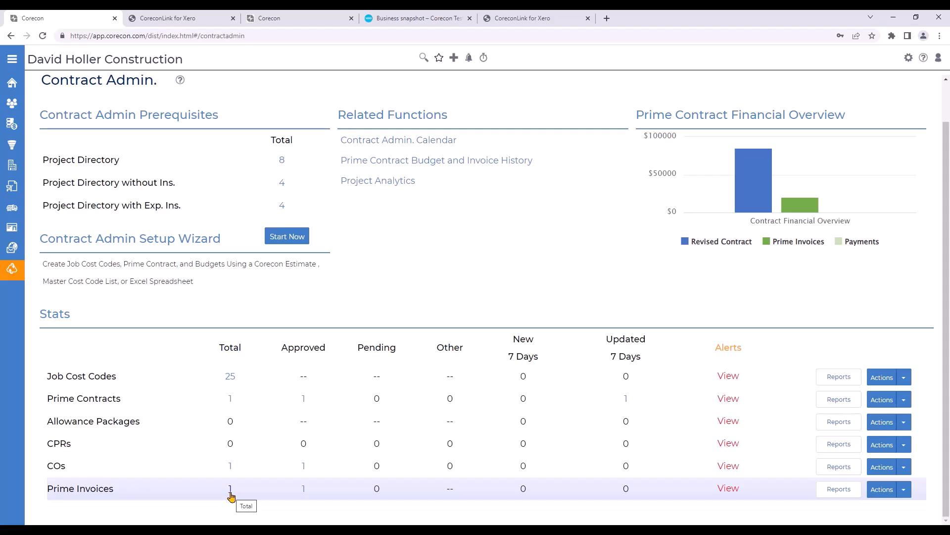
scroll(164, 131, "up", 1)
Return to the home page of project 22-X001 and review its procurement stats for bills and sub invoices.
left_click(167, 108)
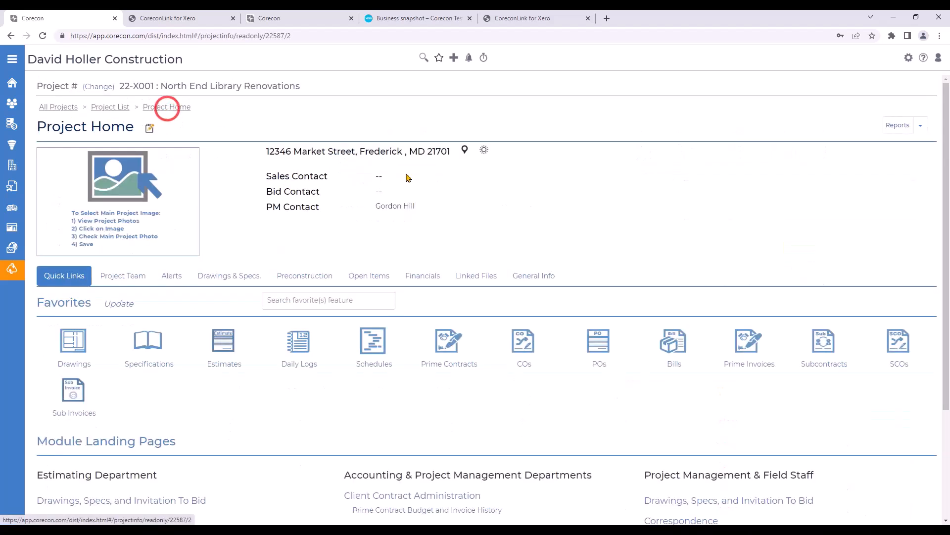
scroll(495, 433, "down", 3)
left_click(375, 382)
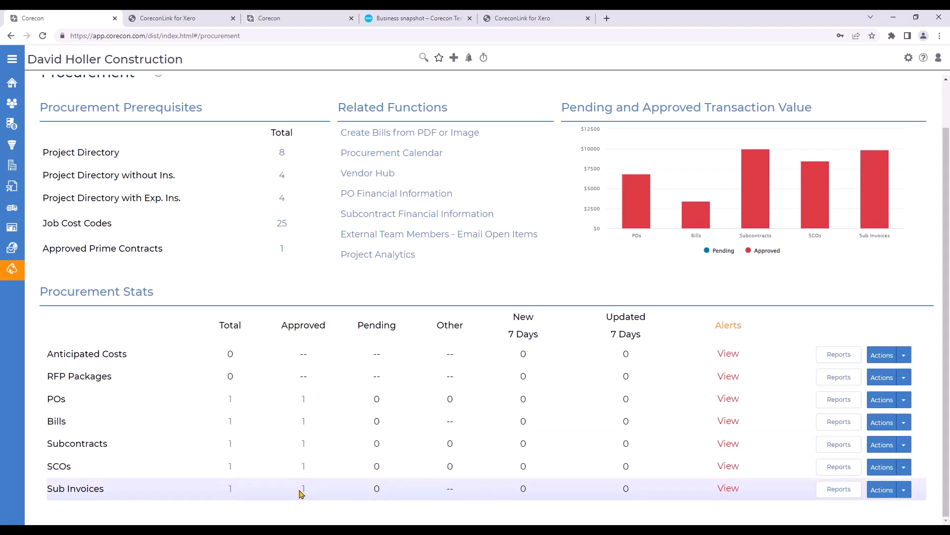
Start a Xero sync and export only the Pinnacle Specialties bill and the Stika Concrete sub invoice of project 22-X001.
left_click(281, 21)
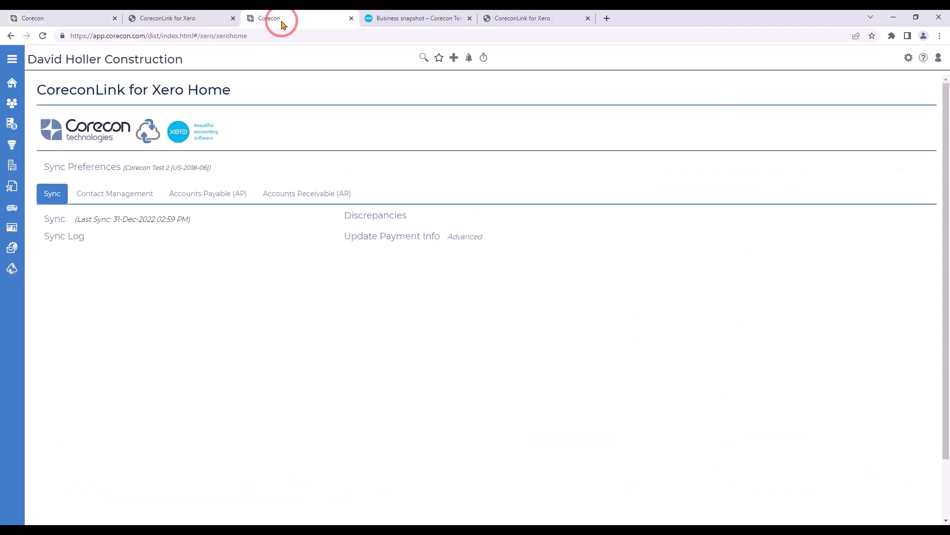
left_click(55, 220)
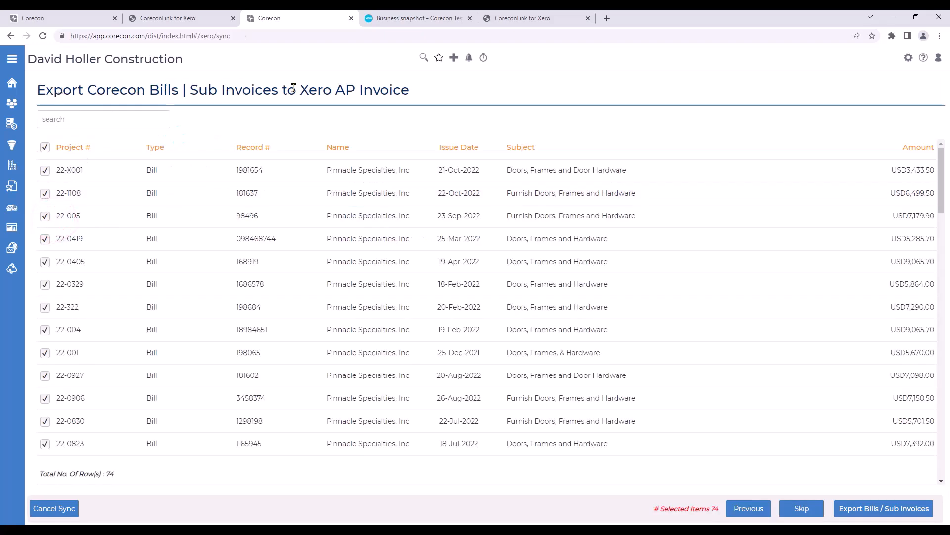
left_click(45, 147)
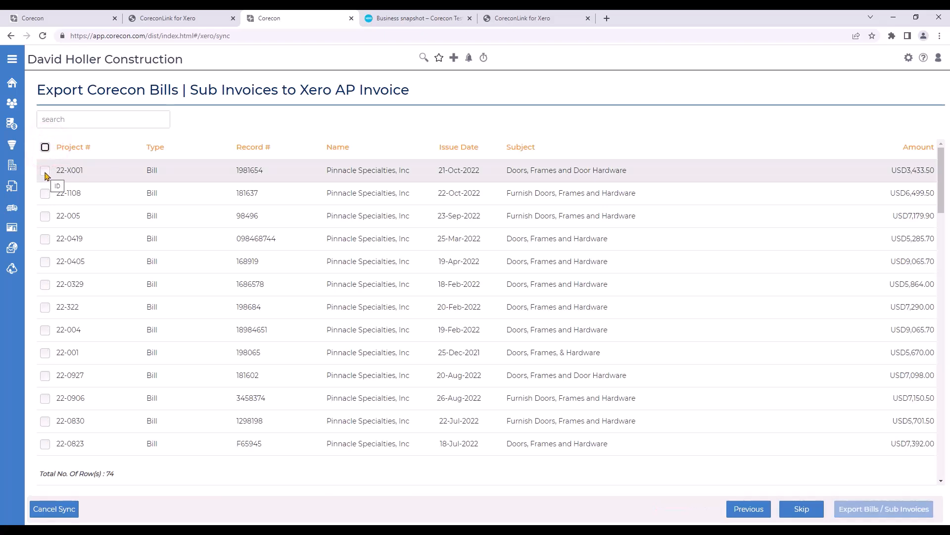
left_click(45, 170)
scroll(123, 247, "down", 5)
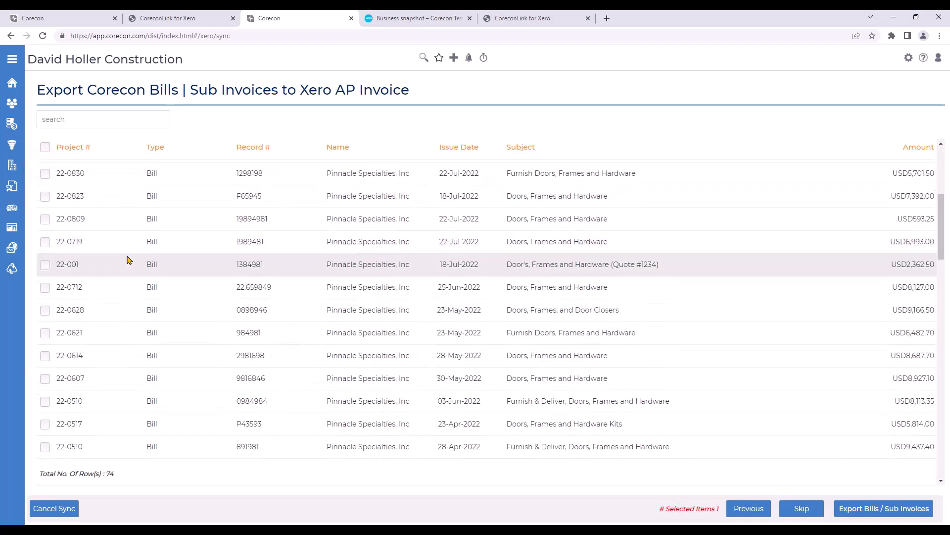
scroll(128, 260, "down", 20)
left_click(45, 264)
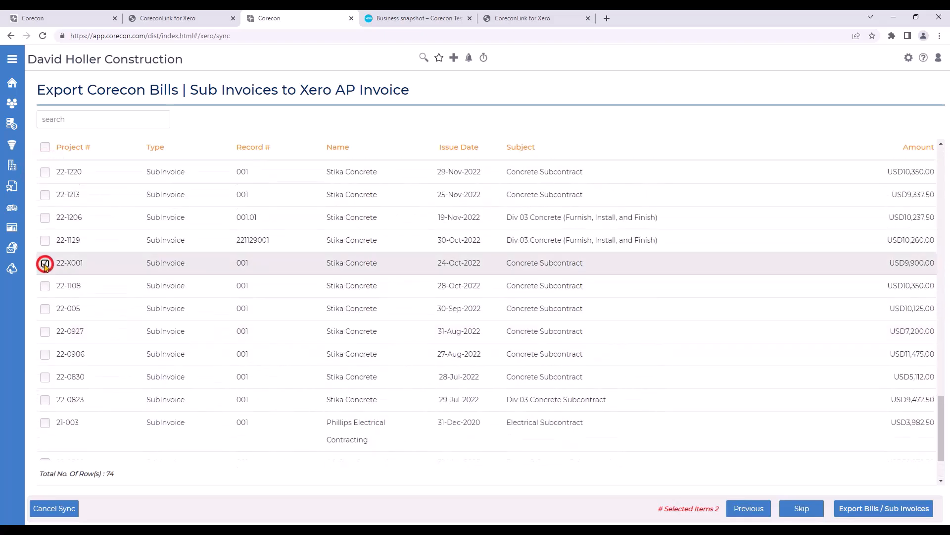
left_click(848, 513)
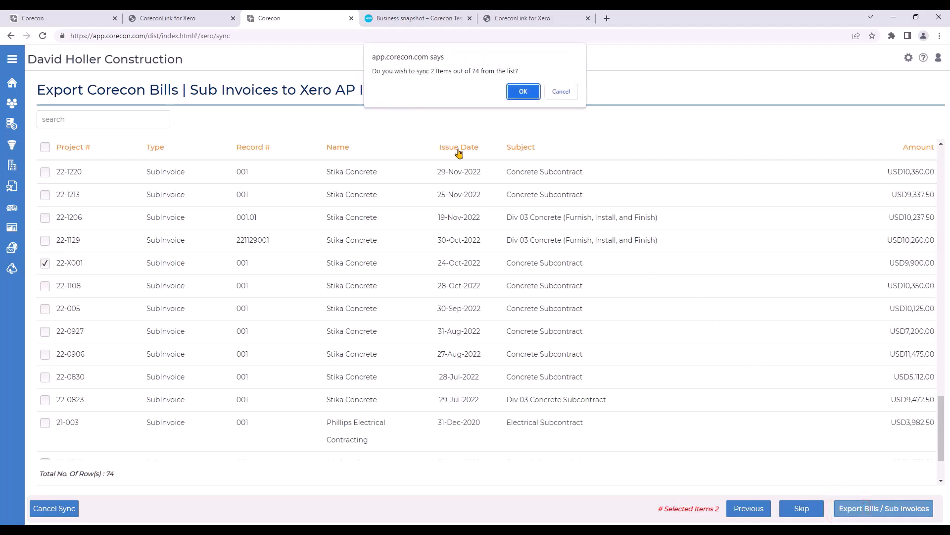
left_click(519, 92)
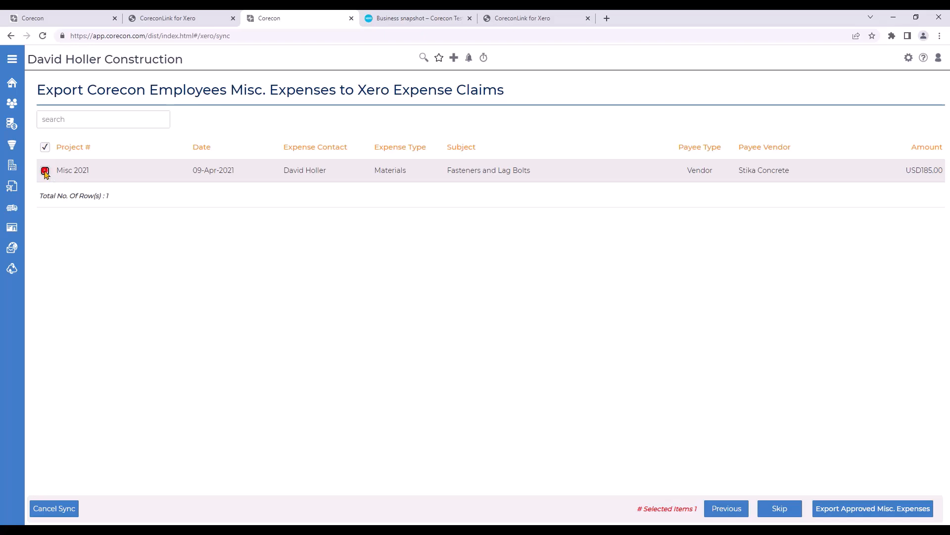
Deselect the Fasteners and Lag Bolts expense and skip the Misc. Expenses export.
left_click(45, 171)
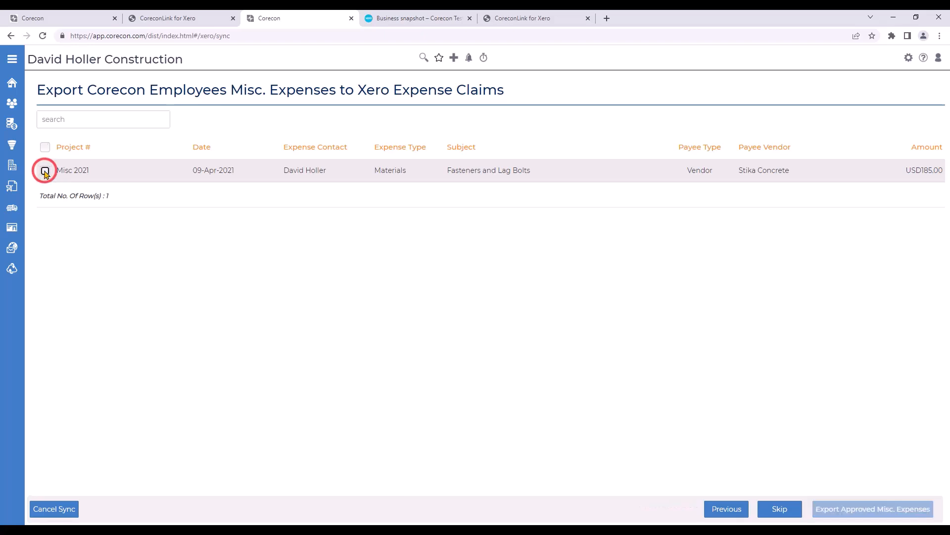
left_click(782, 512)
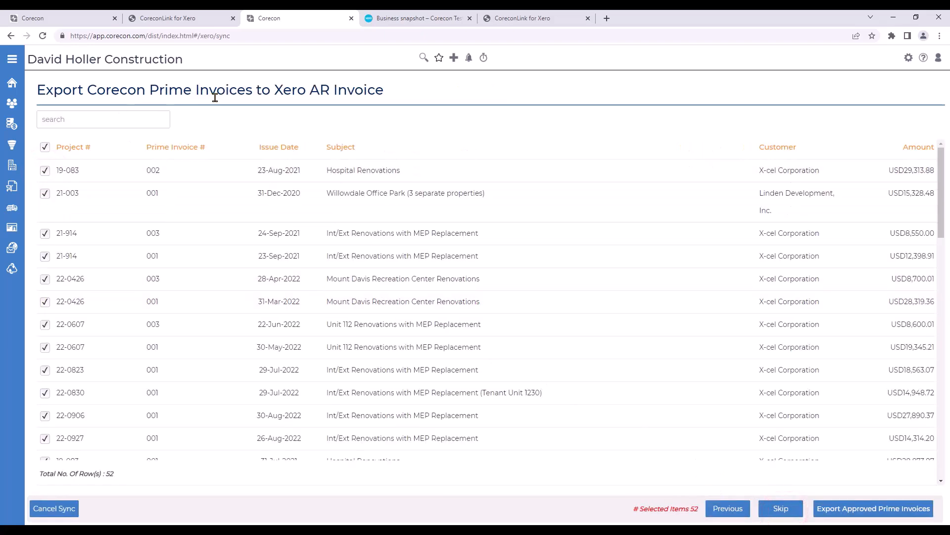
Export only prime invoice 22-X001-001 to Xero as an AR invoice, and skip the employee export.
left_click(45, 147)
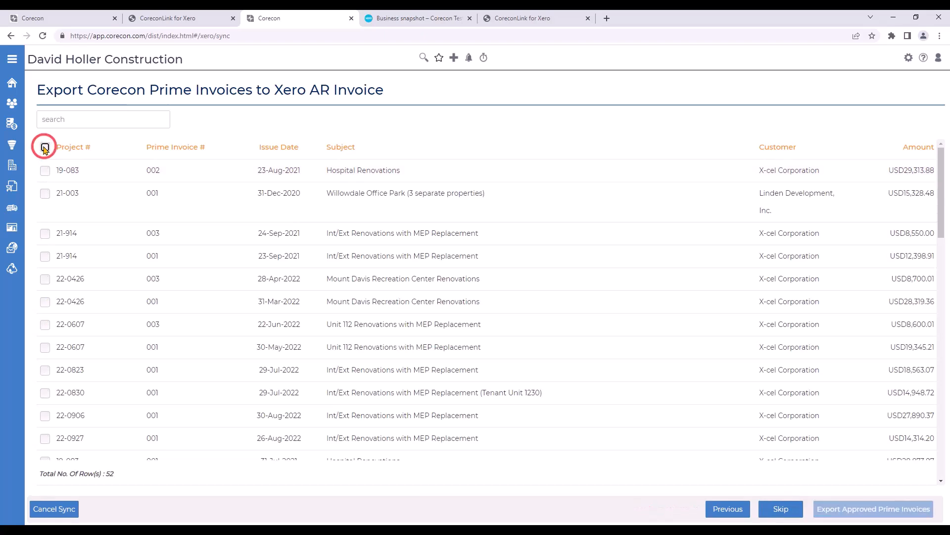
scroll(88, 277, "down", 15)
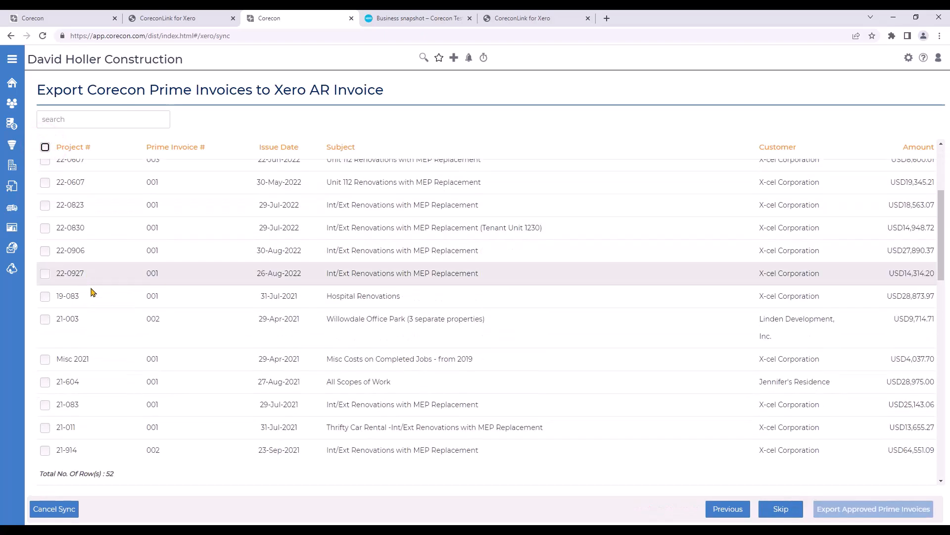
scroll(114, 354, "down", 1)
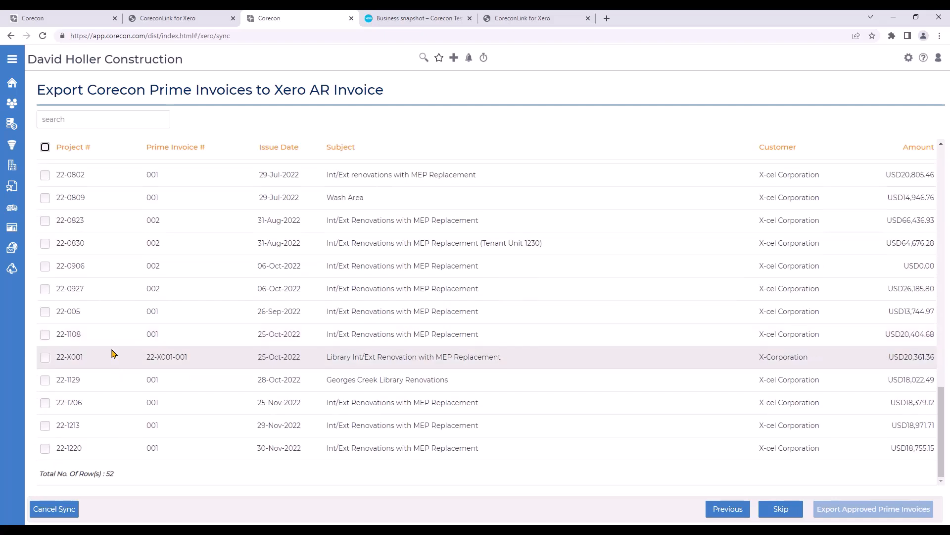
left_click(45, 357)
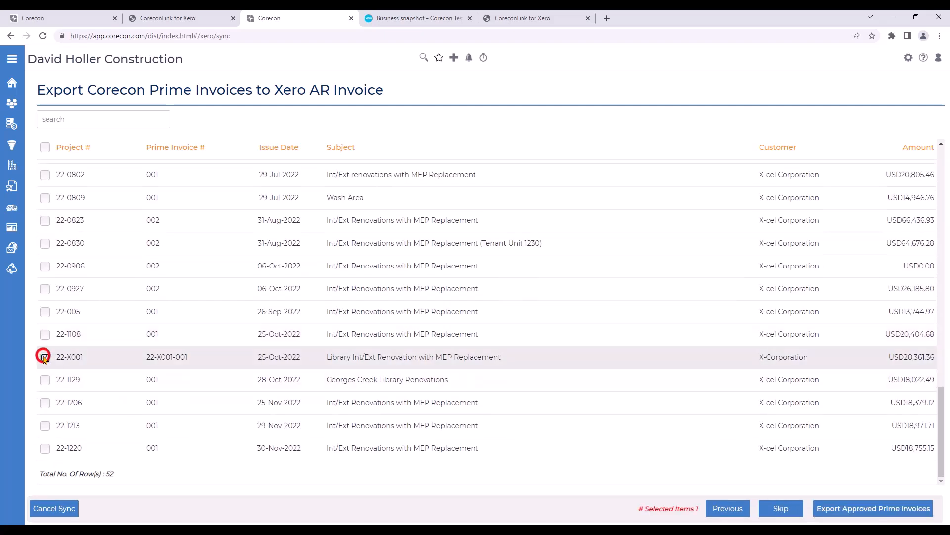
left_click(831, 511)
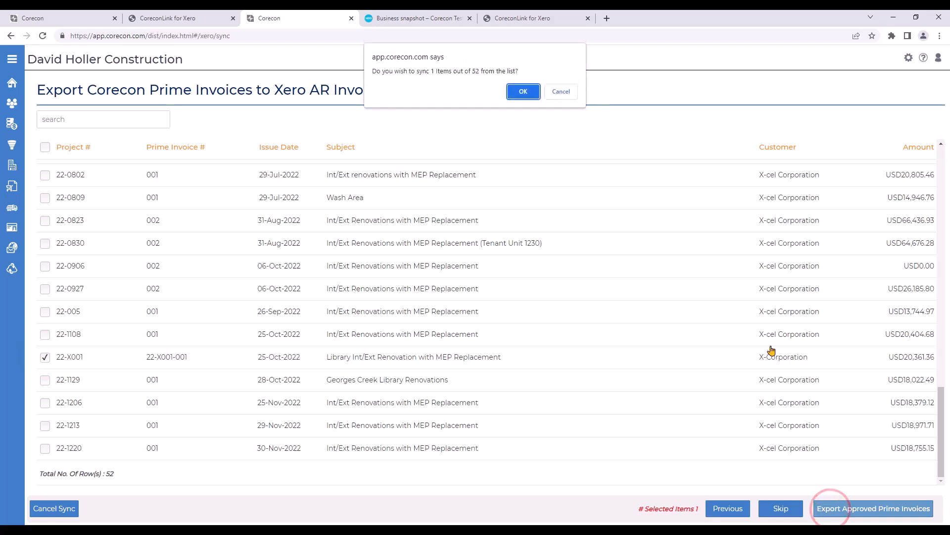
left_click(517, 89)
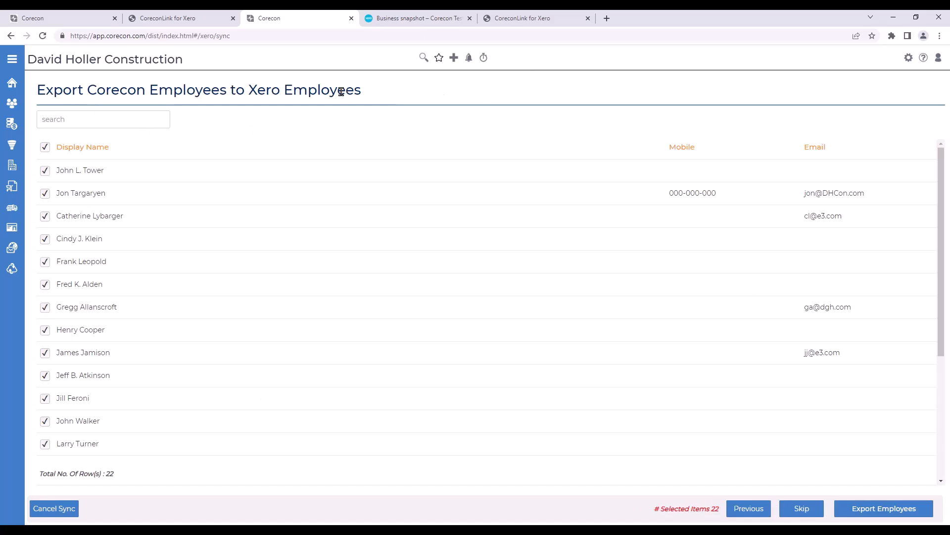
left_click(796, 511)
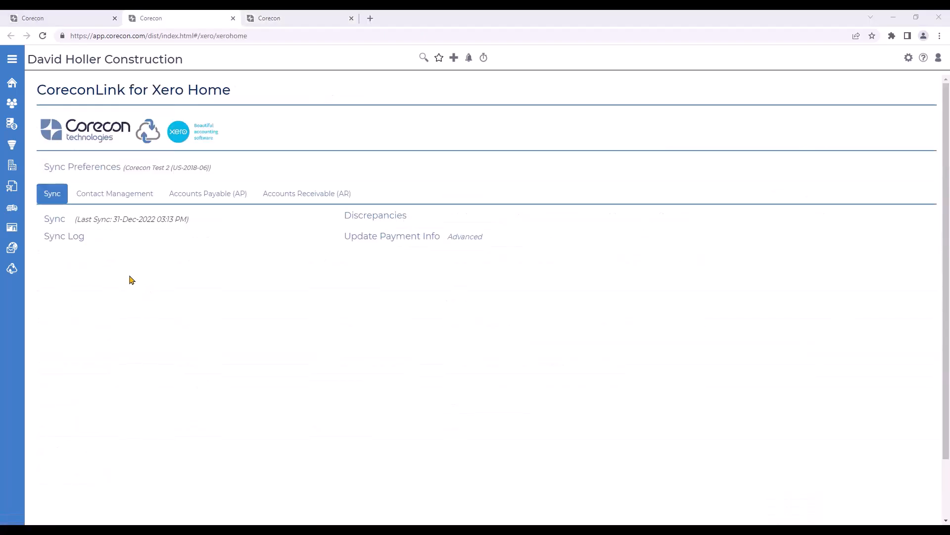
Review the sync log for the latest sync and the list of customers exported to Xero.
left_click(62, 236)
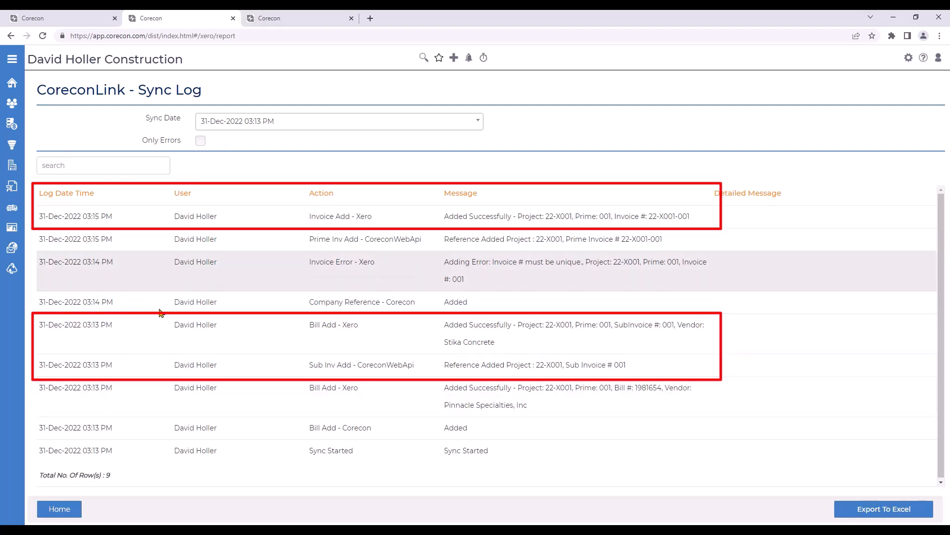
left_click(73, 510)
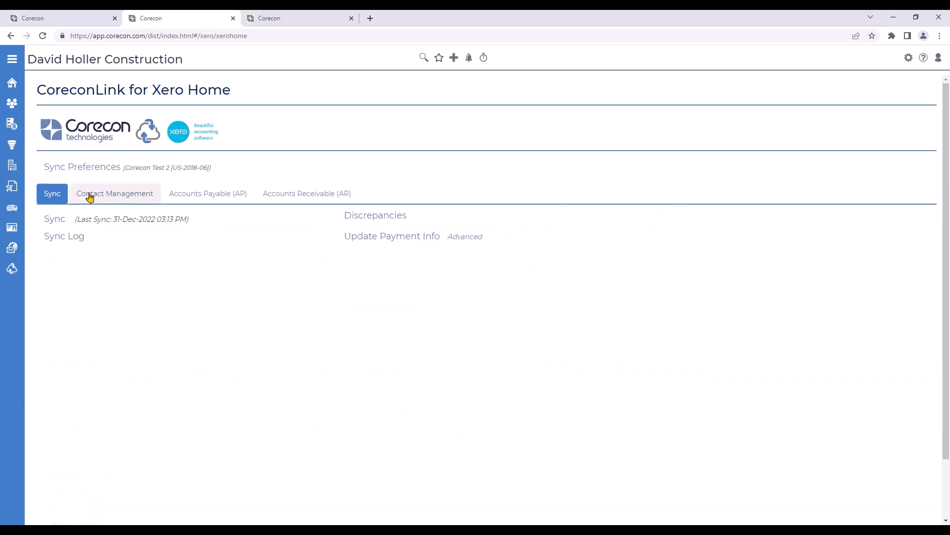
left_click(90, 196)
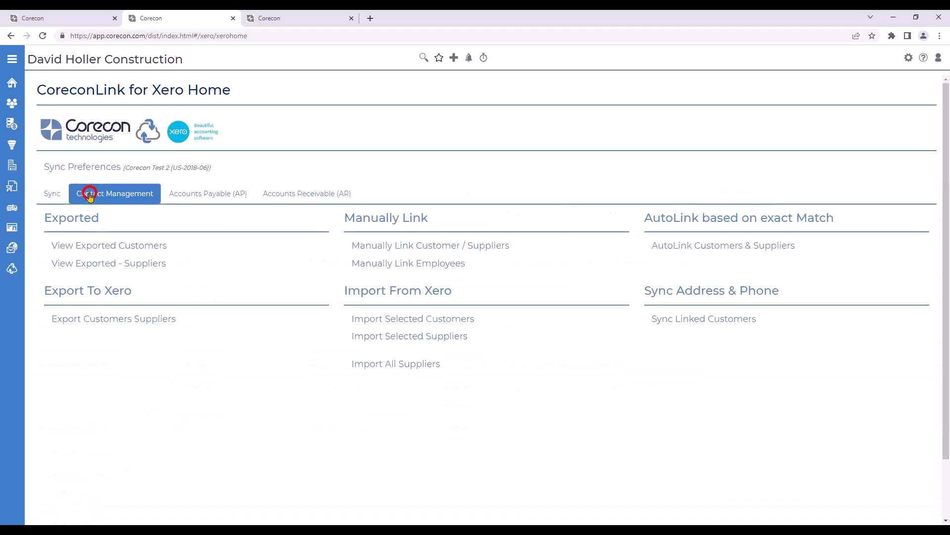
left_click(95, 248)
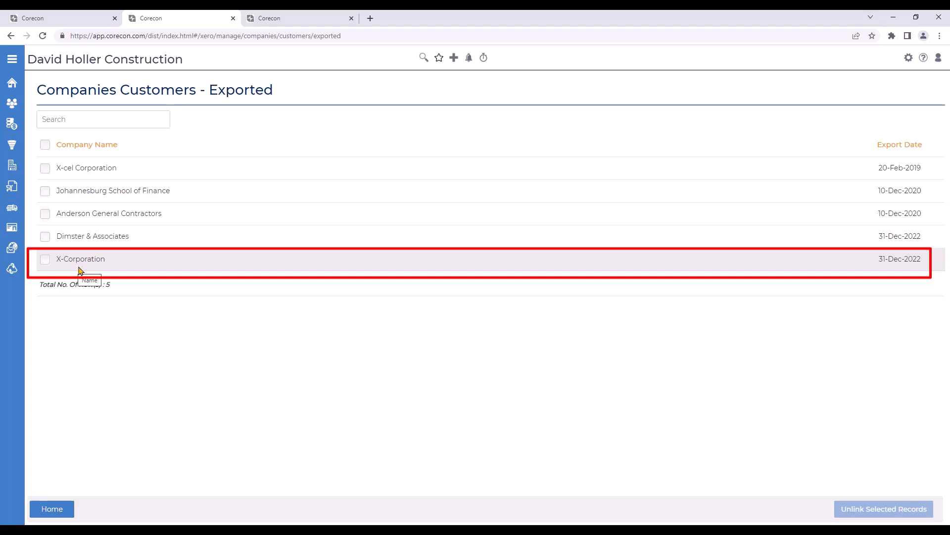
left_click(52, 508)
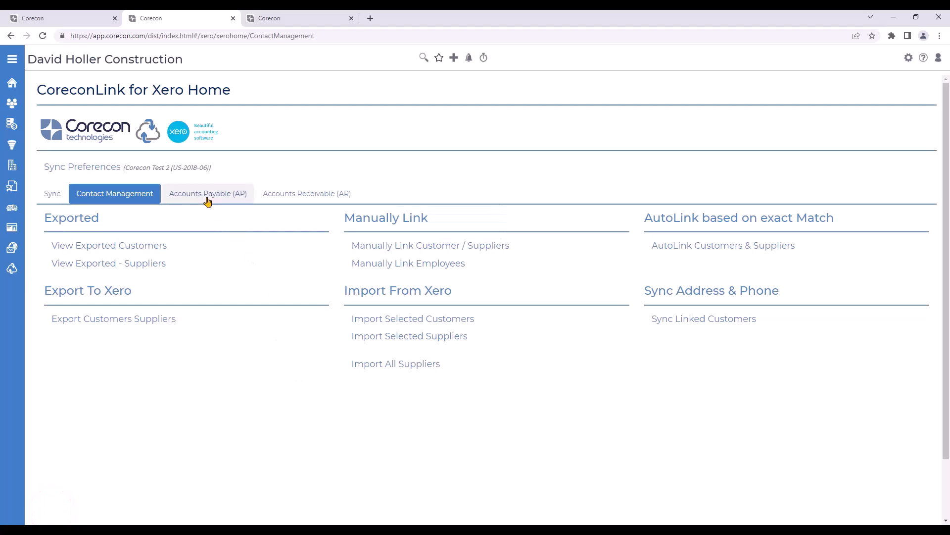
Review the exported bills and the exported sub invoices under Accounts Payable, returning to the Xero link home.
left_click(206, 194)
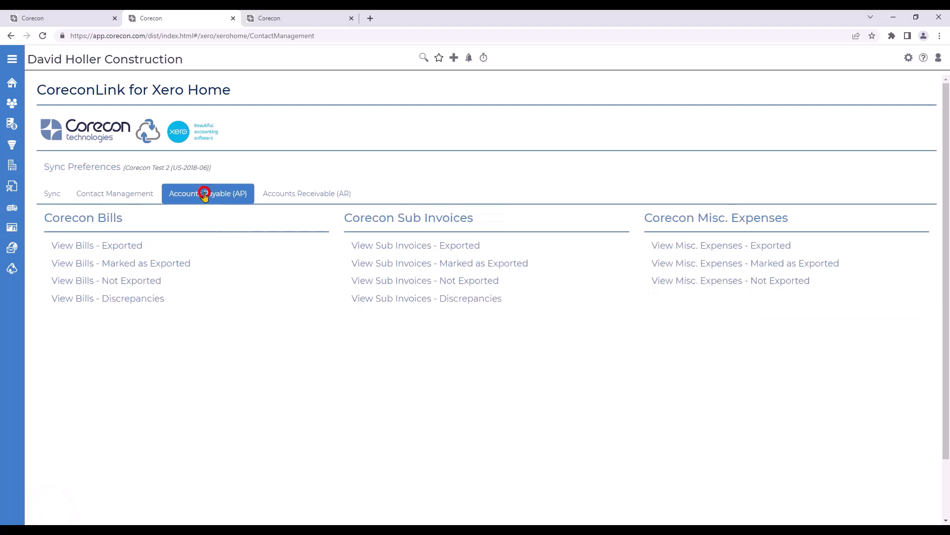
left_click(75, 250)
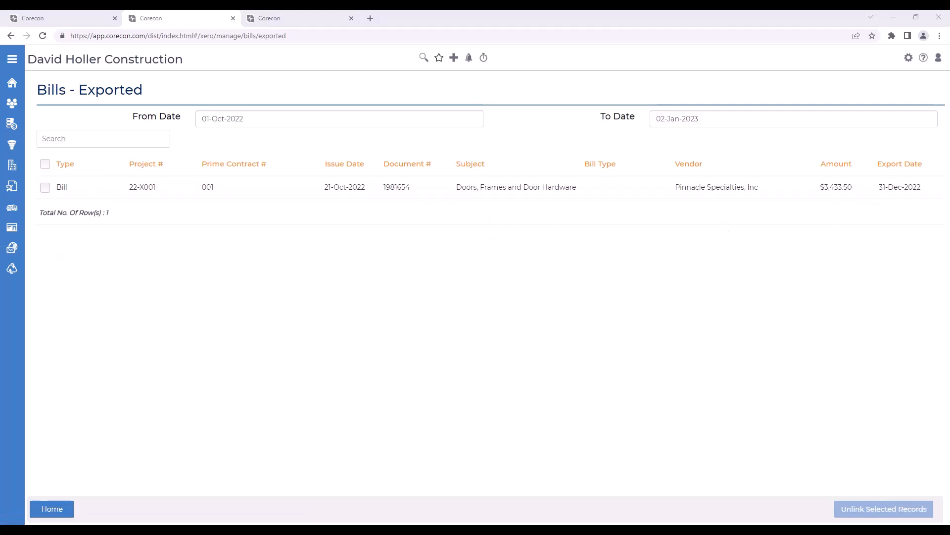
left_click(50, 508)
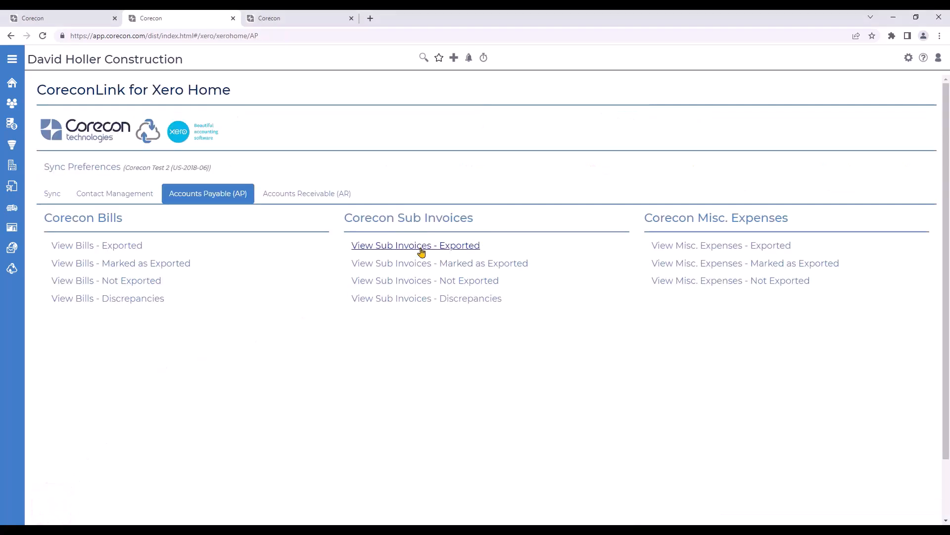
left_click(385, 250)
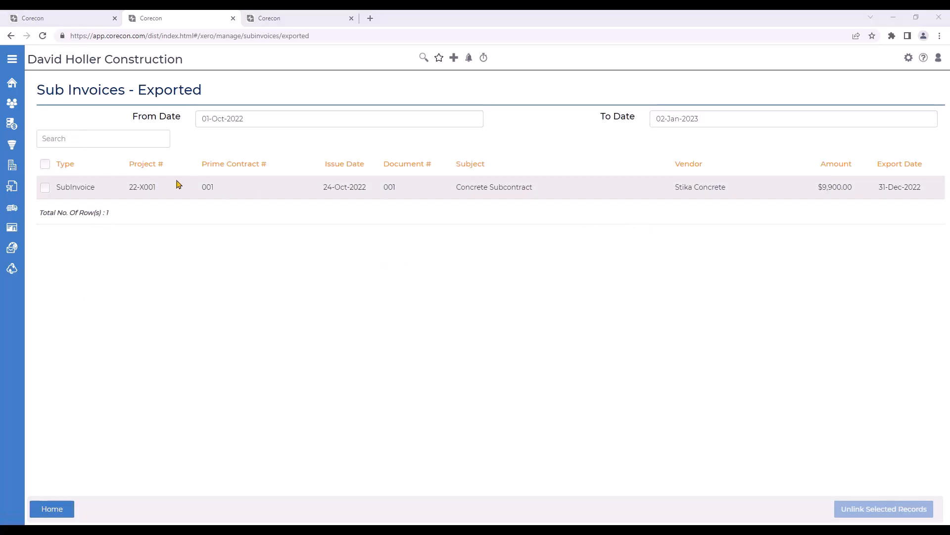
left_click(57, 512)
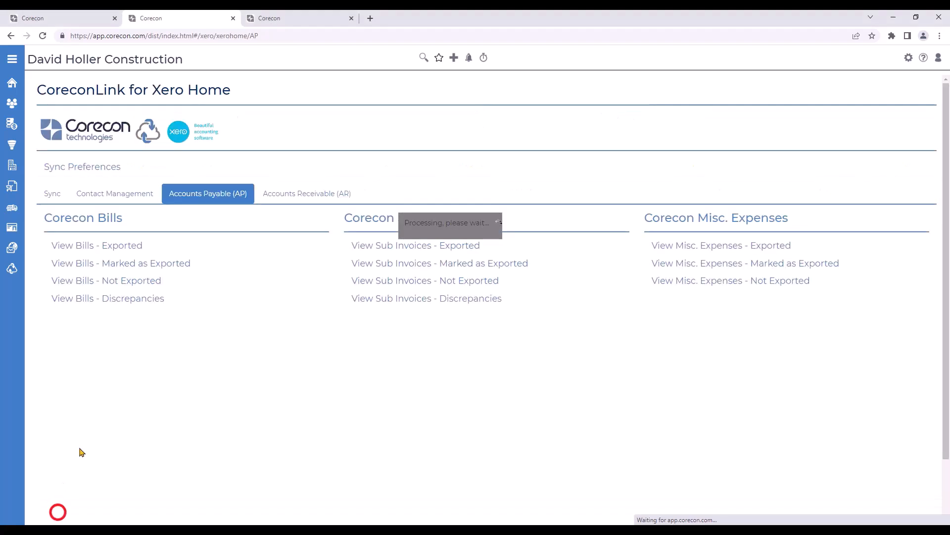
Review the exported prime invoices under Accounts Receivable, returning to the Xero link home.
left_click(281, 196)
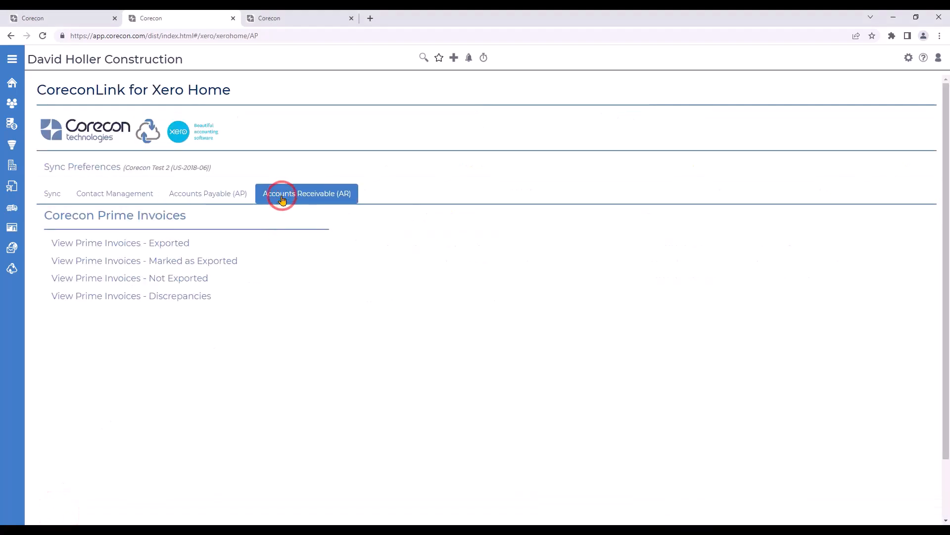
left_click(95, 245)
left_click(58, 512)
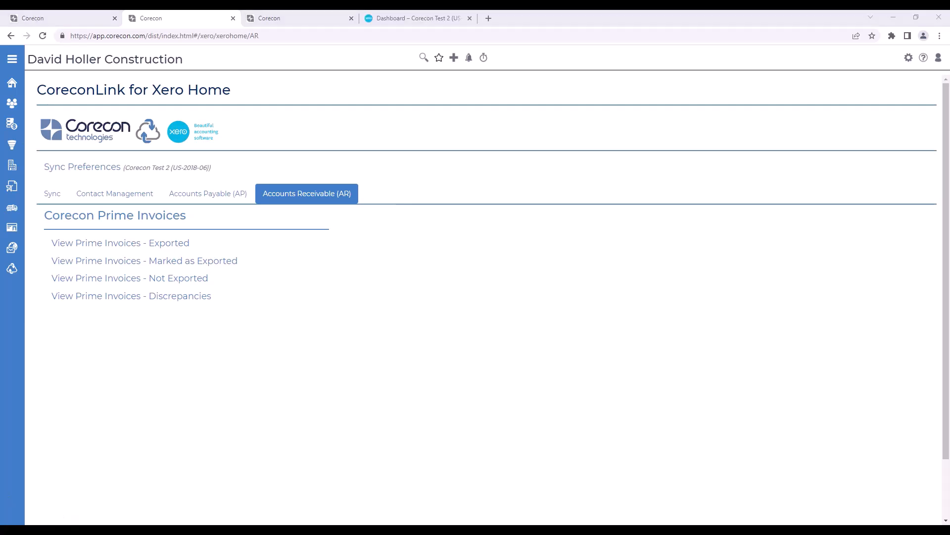
Switch to Xero and review the customers in the contact list.
left_click(402, 19)
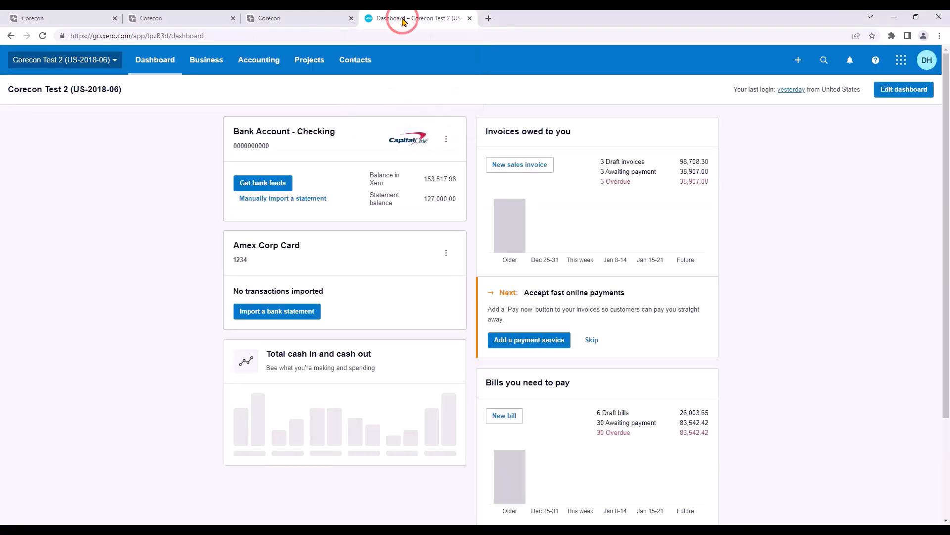
left_click(355, 63)
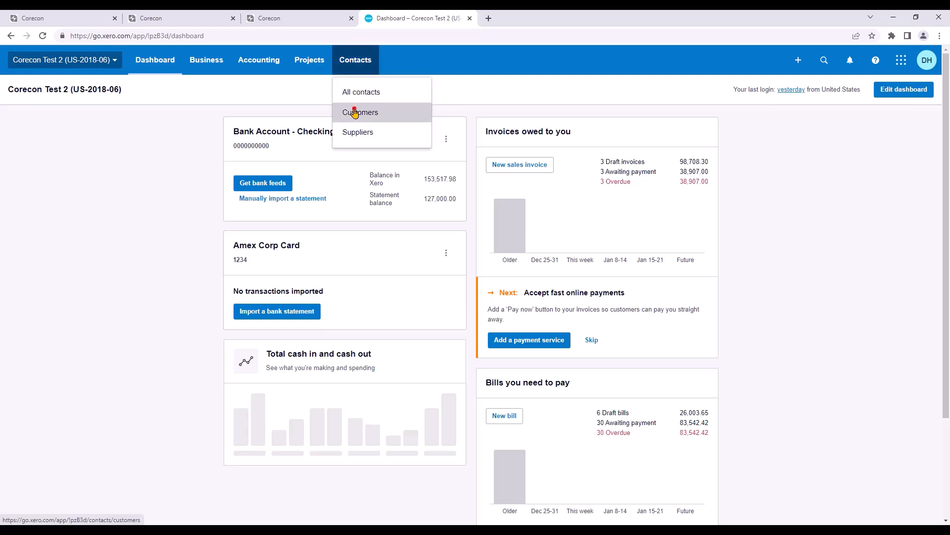
left_click(354, 111)
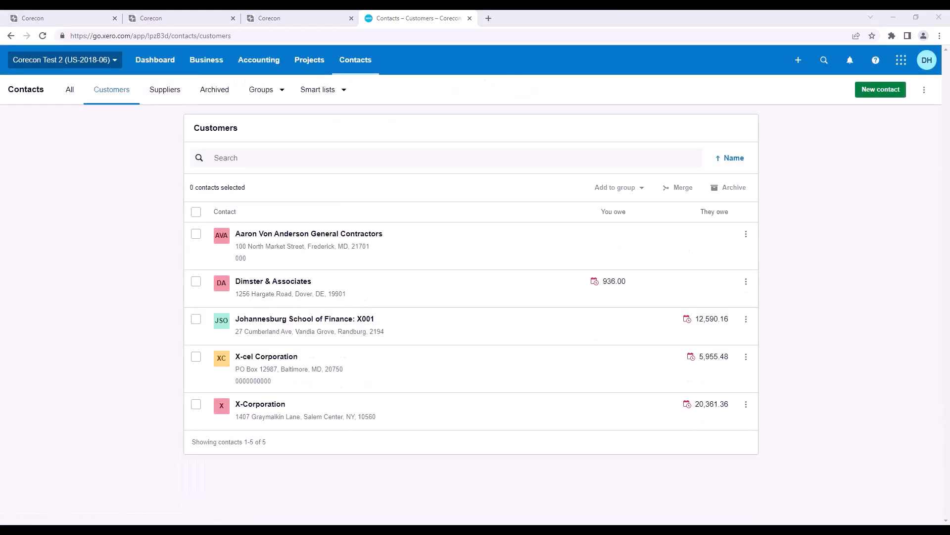
Review the synced bills to pay and sales invoices in Xero.
left_click(206, 63)
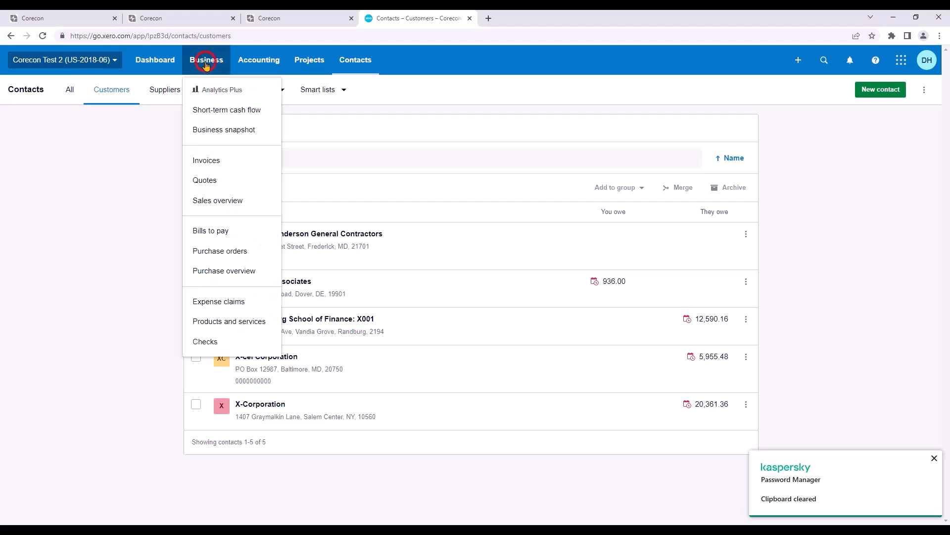
left_click(204, 231)
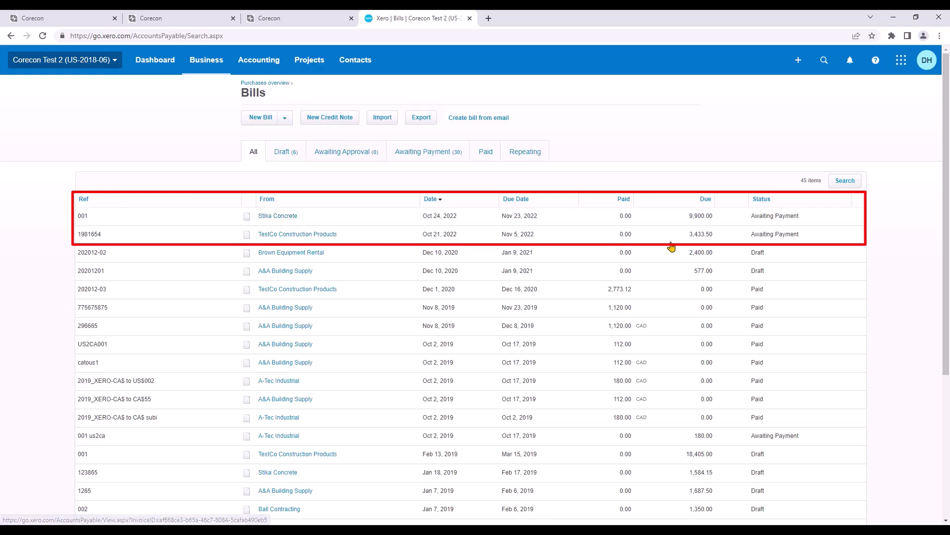
left_click(207, 60)
left_click(207, 162)
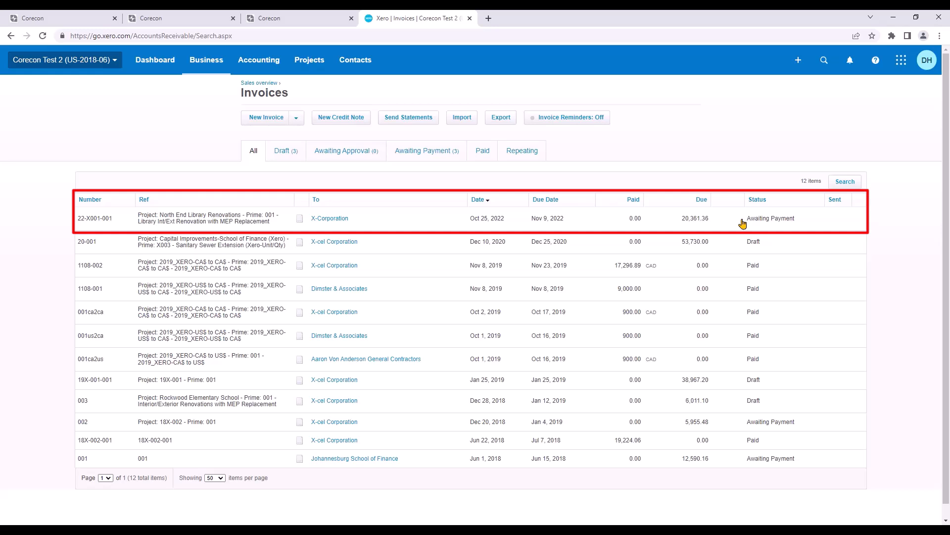
Record a deposit for awaiting-payment invoice 22-X001-001 with reference chk 230102 into 100 - Bank Account - Checking.
left_click(416, 153)
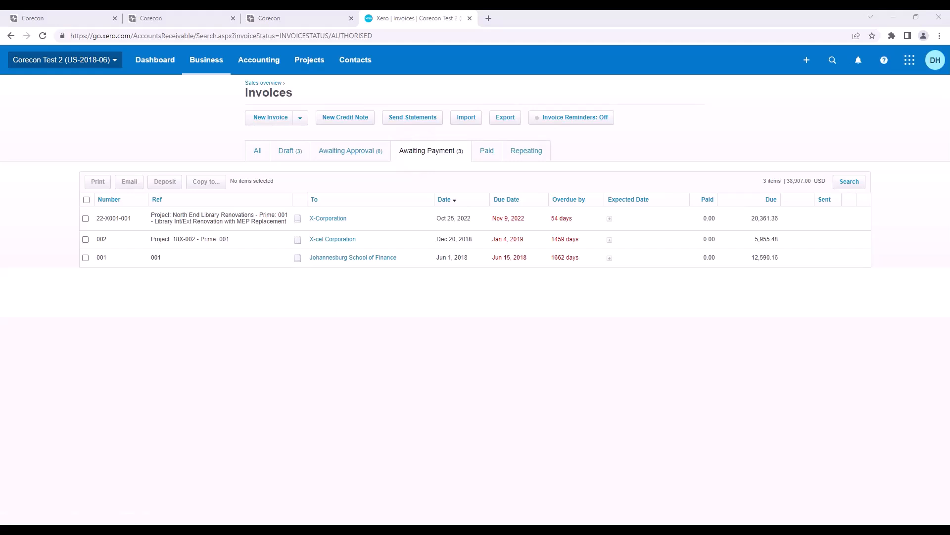
left_click(85, 218)
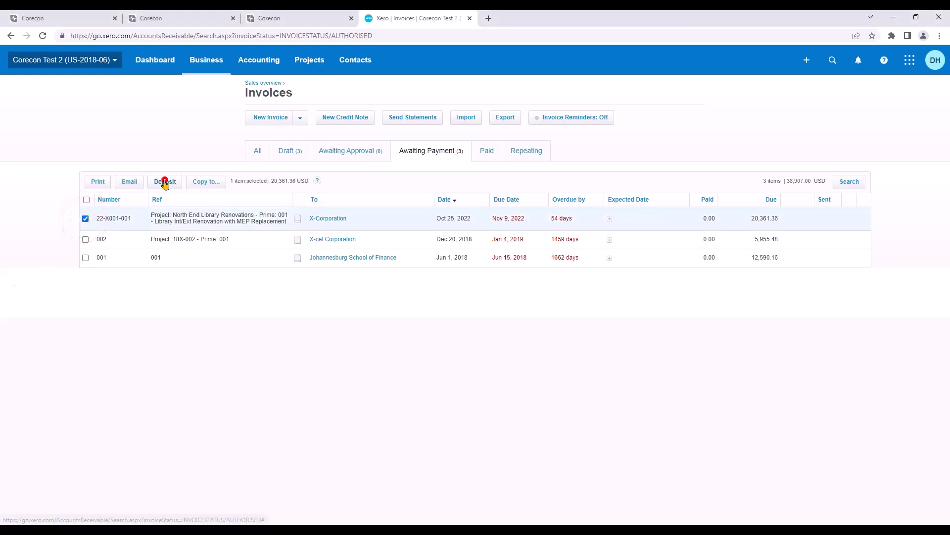
left_click(165, 182)
left_click(360, 158)
type("chk 230102")
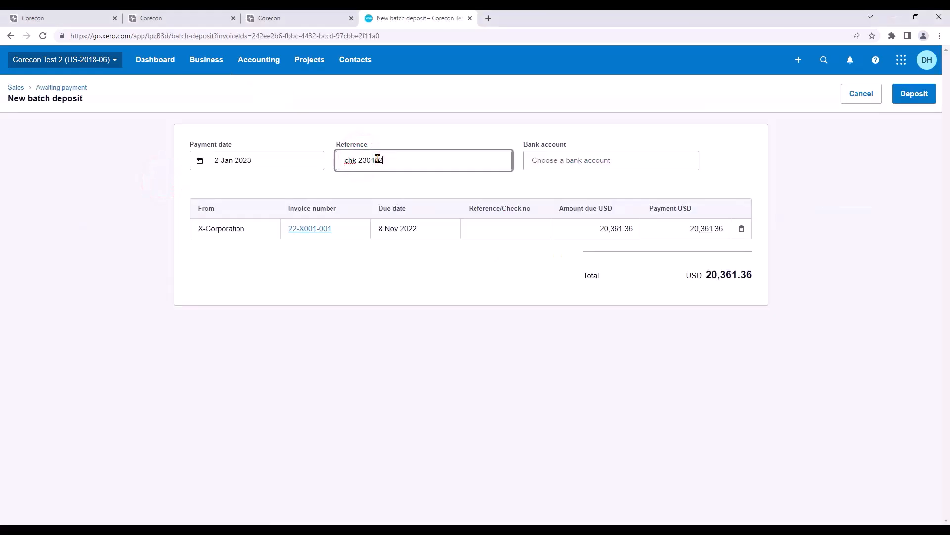
left_click(584, 160)
left_click(598, 190)
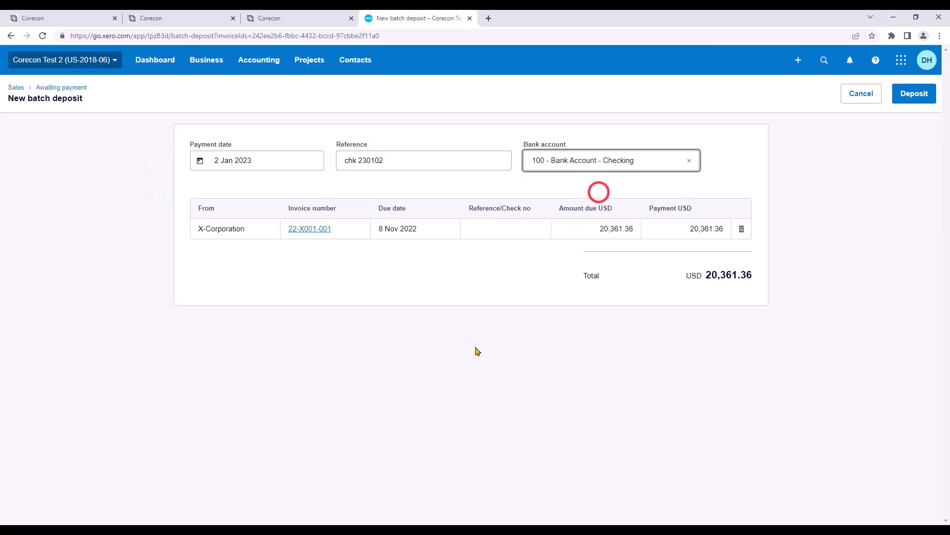
left_click(913, 94)
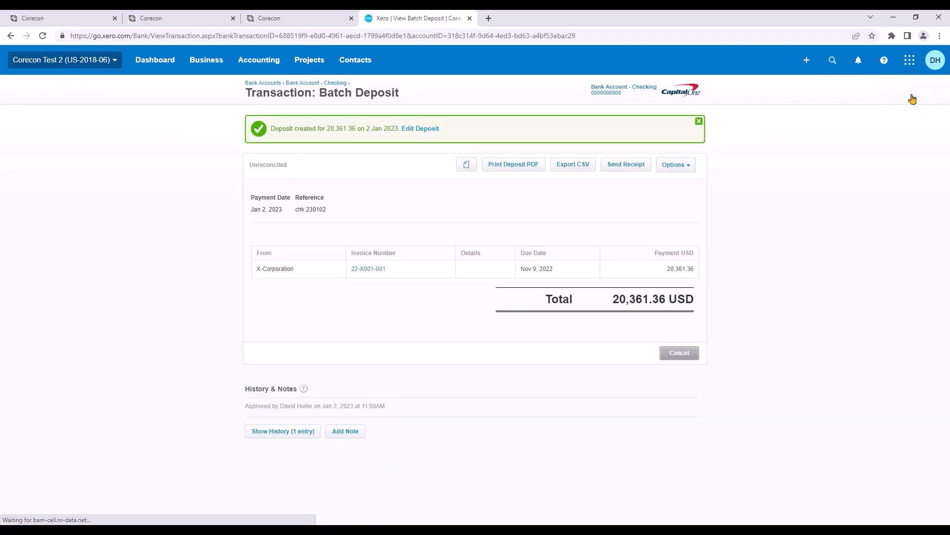
Open the business snapshot in Xero.
left_click(204, 63)
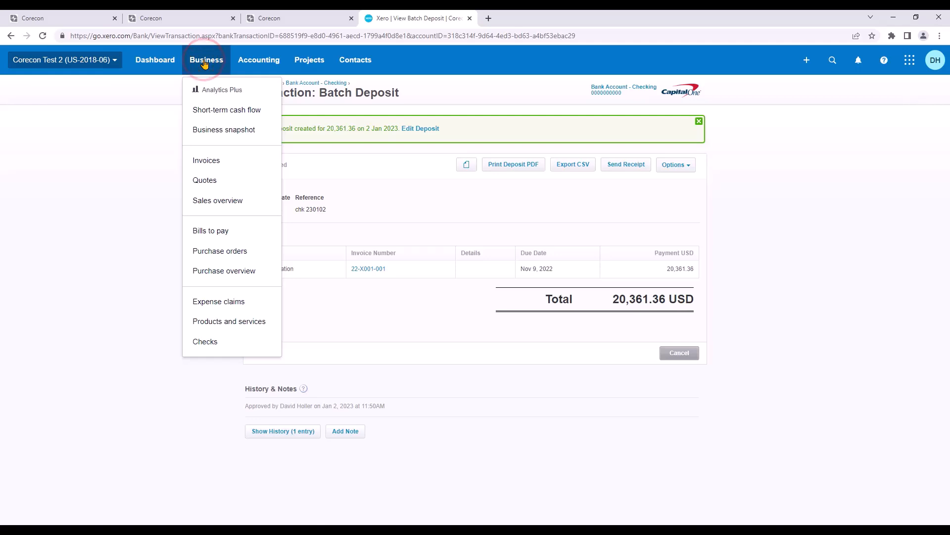
left_click(213, 97)
Switch to Corecon and update its payment info with Xero payment data from the past 180 days.
left_click(152, 19)
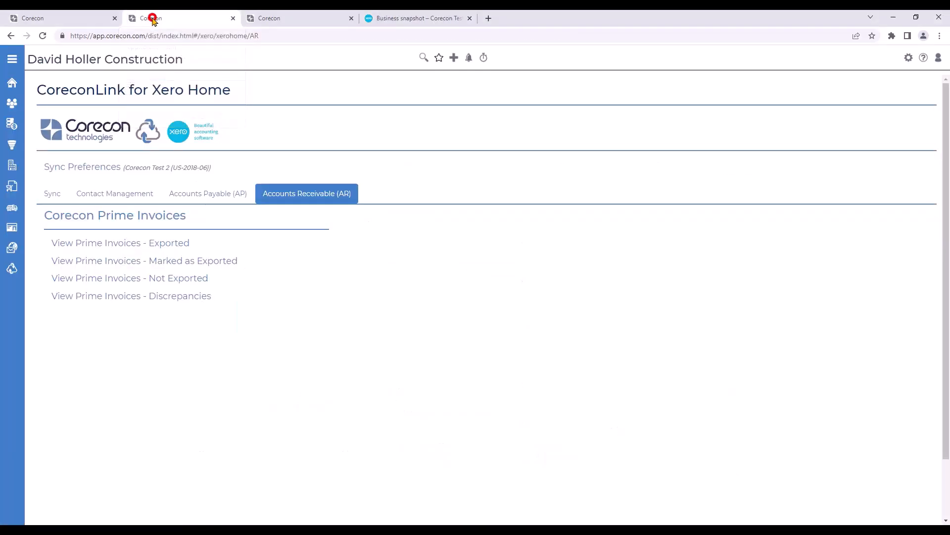
left_click(50, 196)
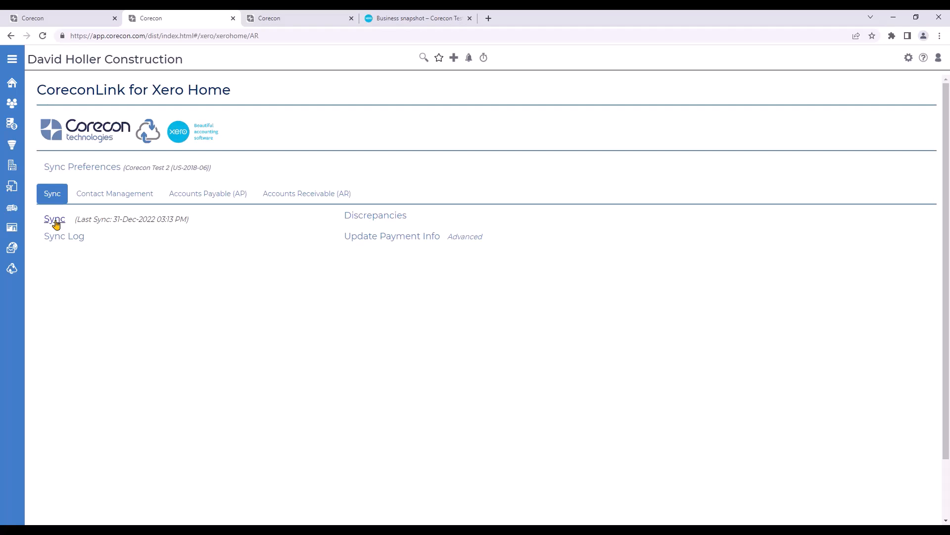
left_click(382, 239)
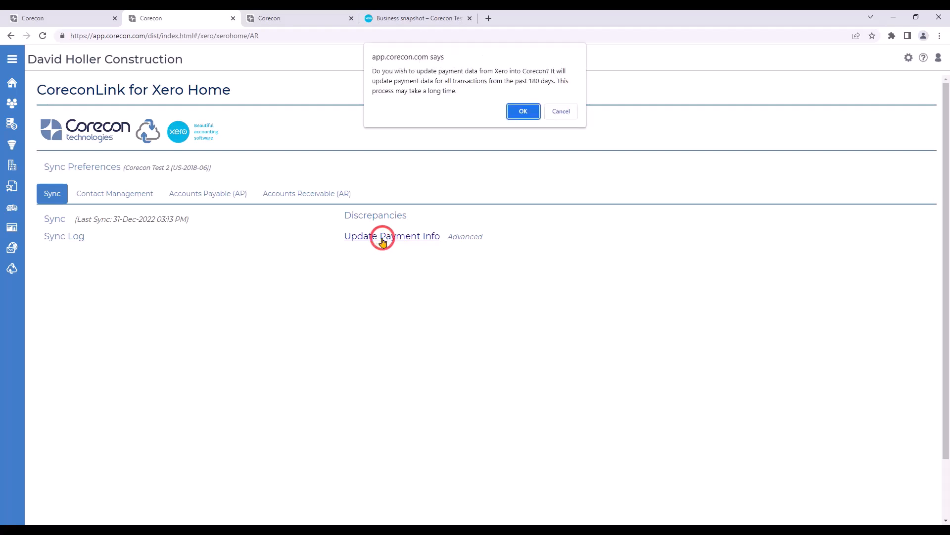
left_click(520, 112)
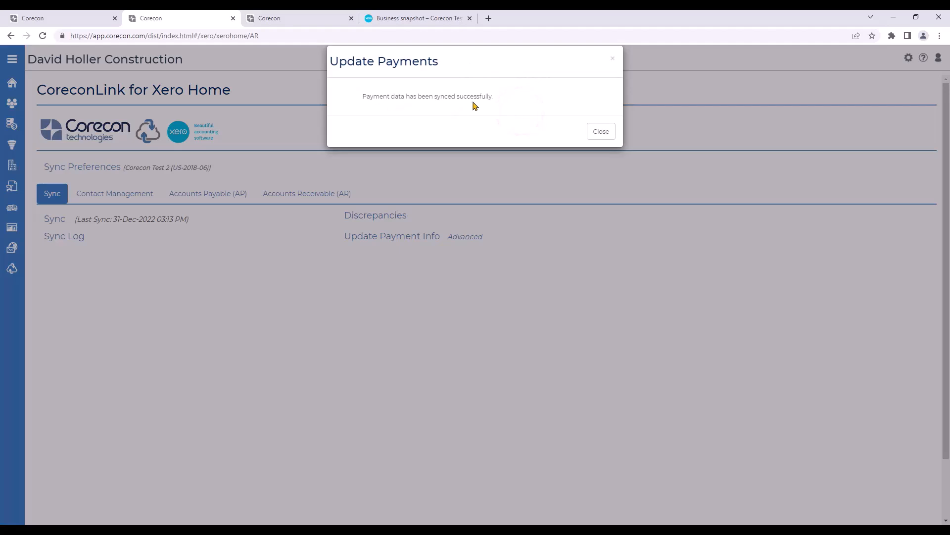
left_click(598, 134)
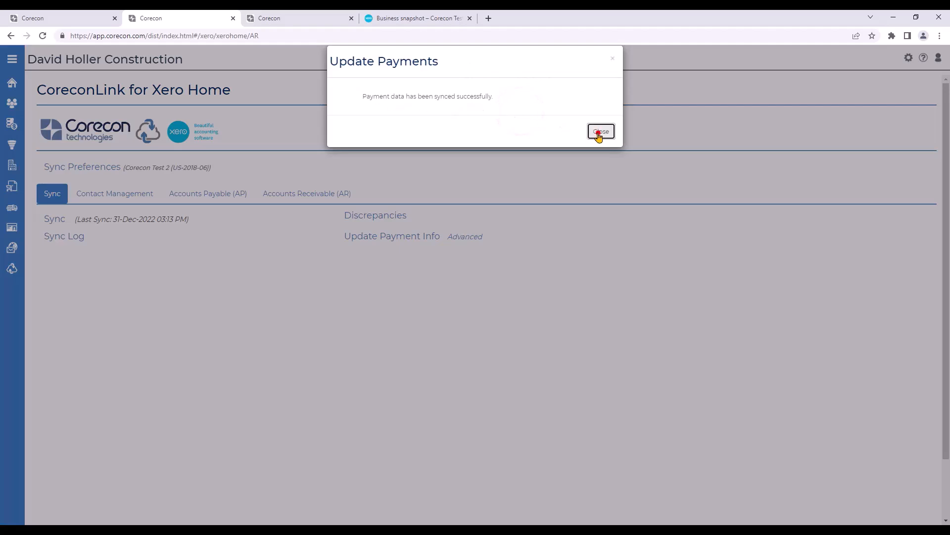
Open prime invoice 22-X001-001 from project 22-X001's contract administration and review its lock and accounting status.
left_click(62, 18)
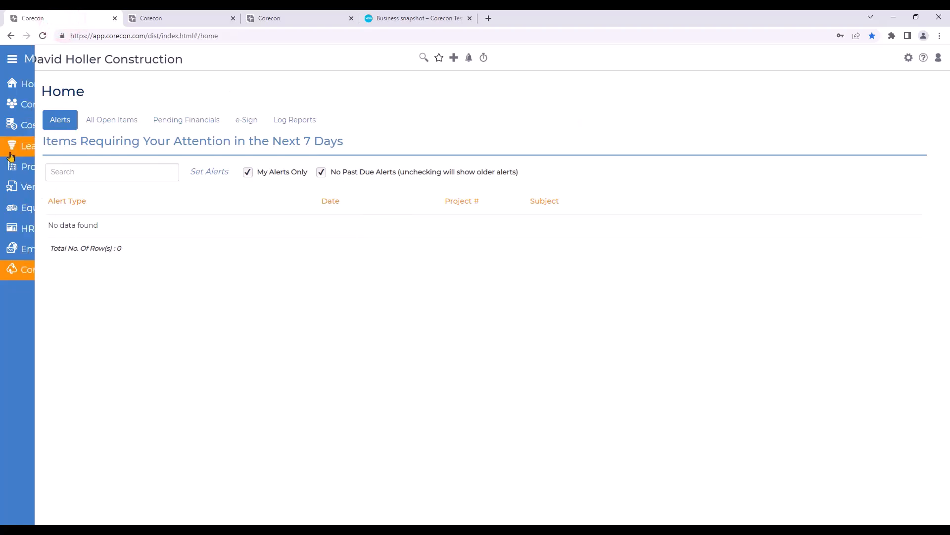
left_click(27, 166)
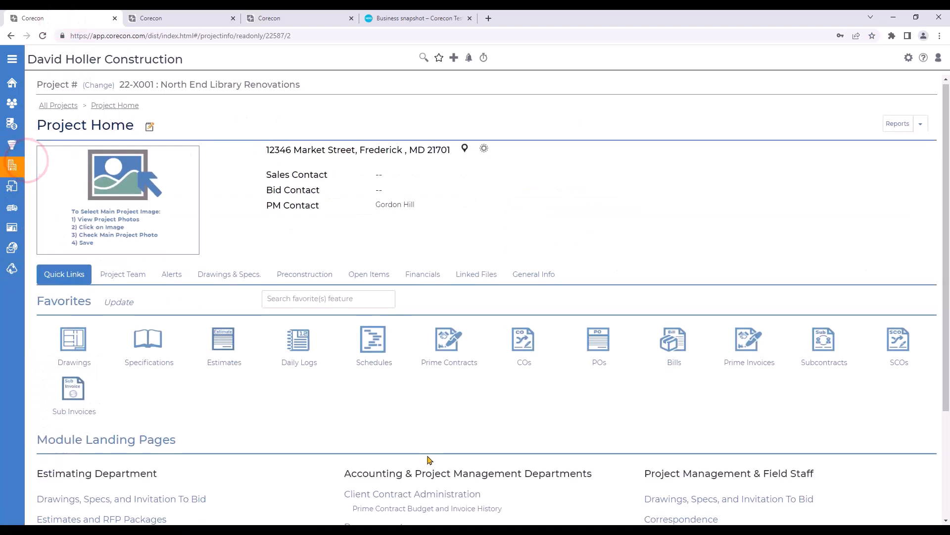
scroll(411, 366, "down", 3)
left_click(403, 349)
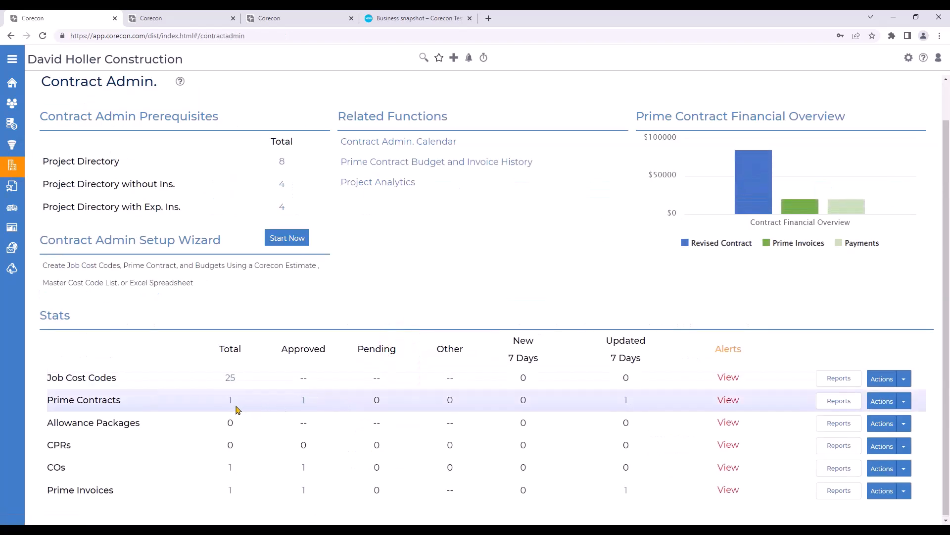
left_click(230, 490)
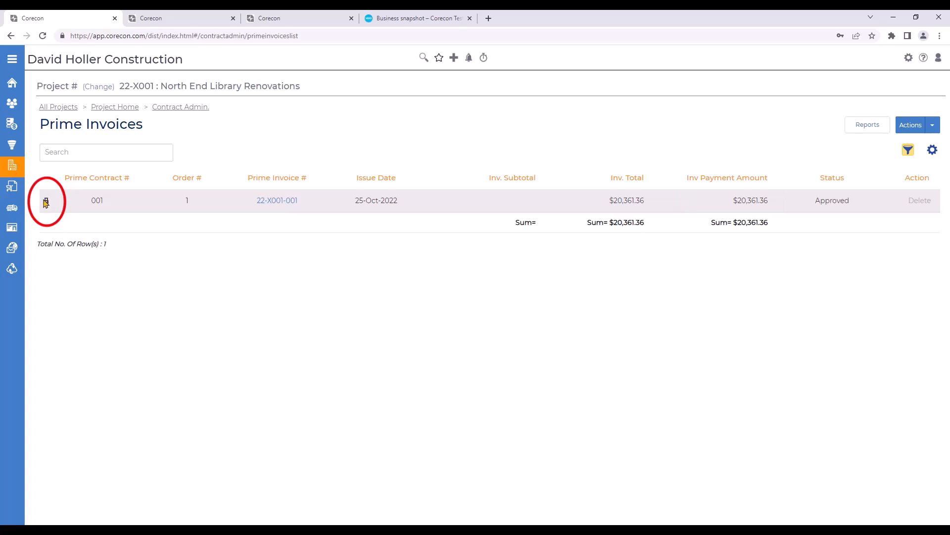
left_click(272, 204)
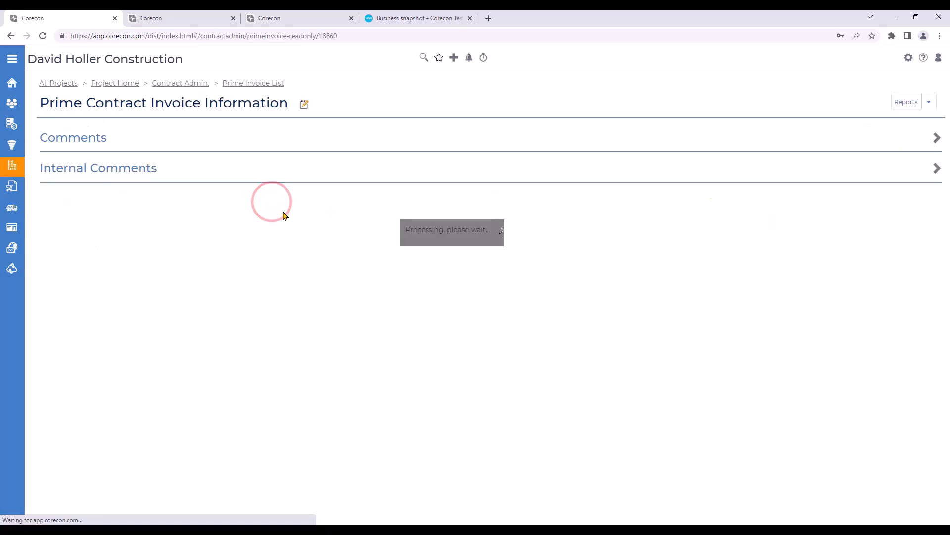
scroll(315, 280, "down", 5)
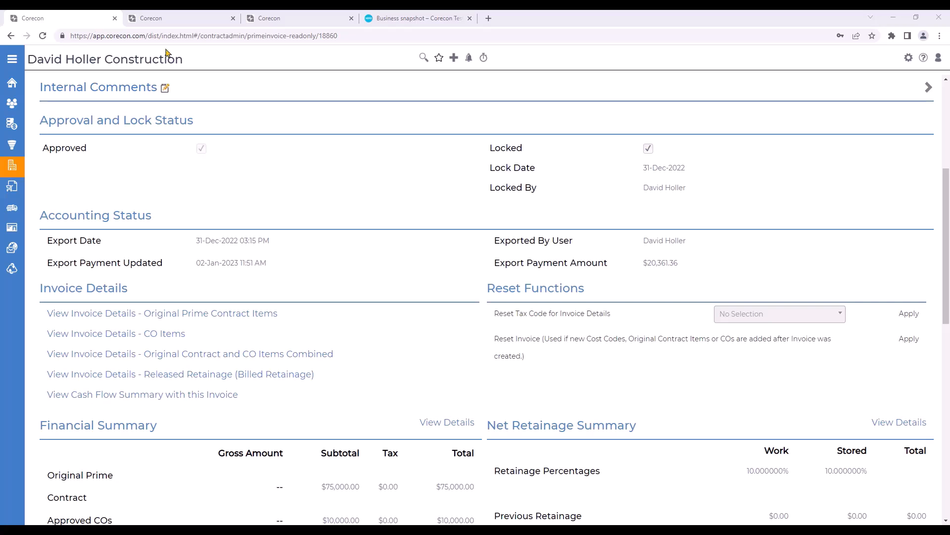
Review the Contact Management, Accounts Payable and Accounts Receivable functions of the Xero link, and switch to the Xero link help page.
left_click(186, 18)
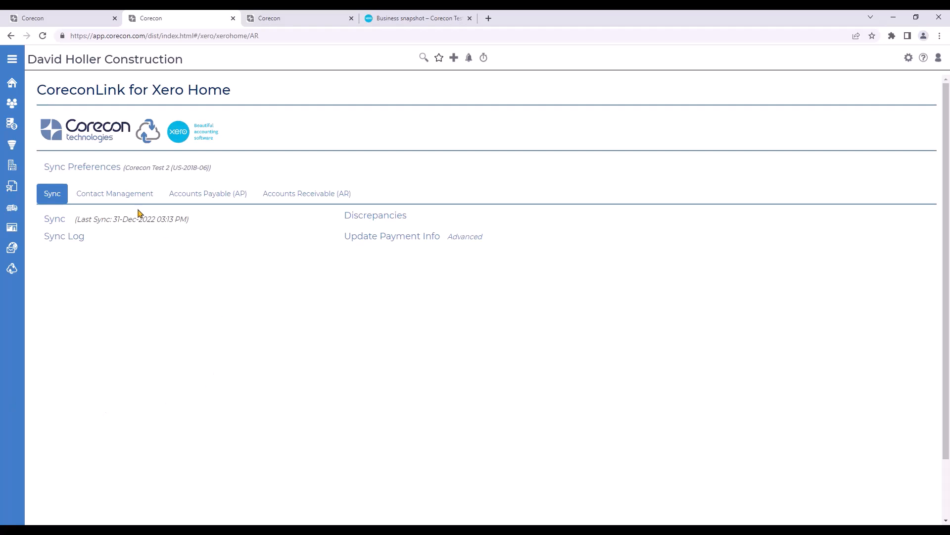
left_click(109, 199)
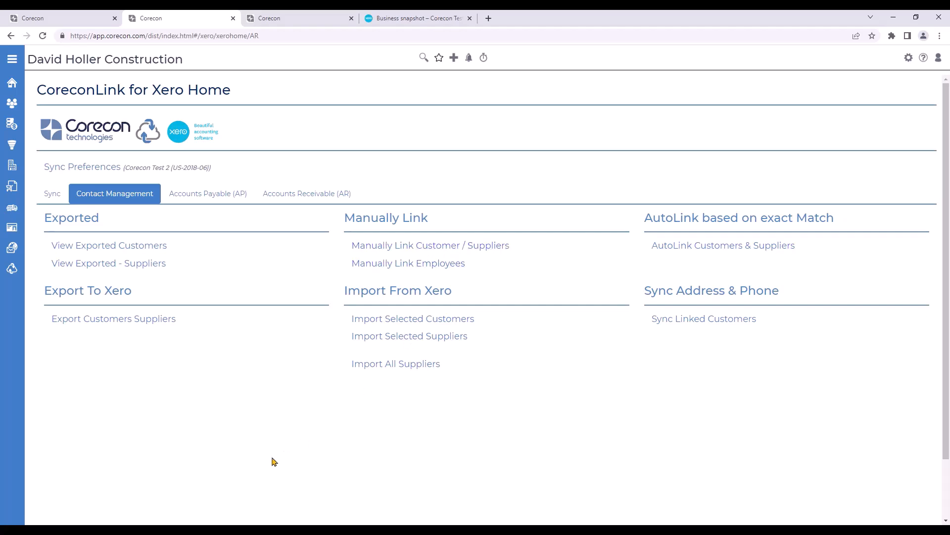
left_click(203, 197)
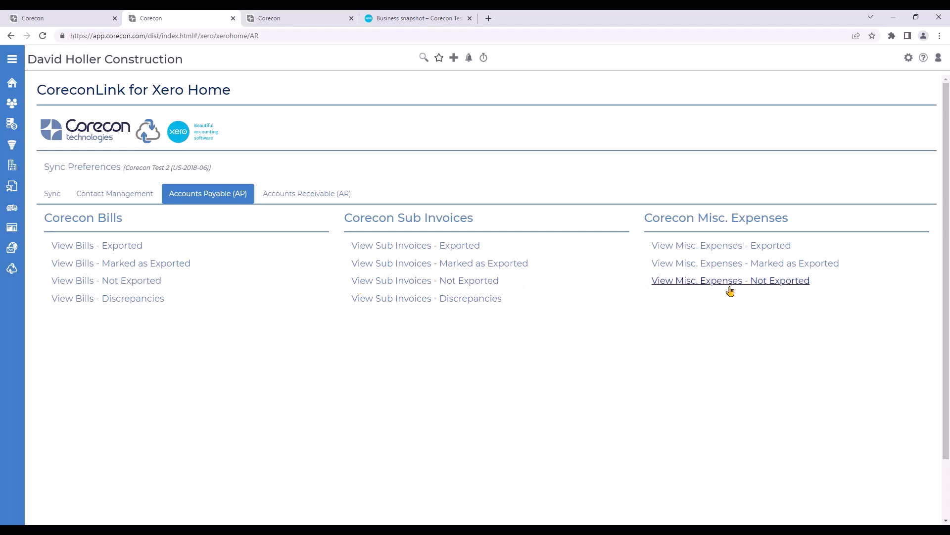
left_click(302, 194)
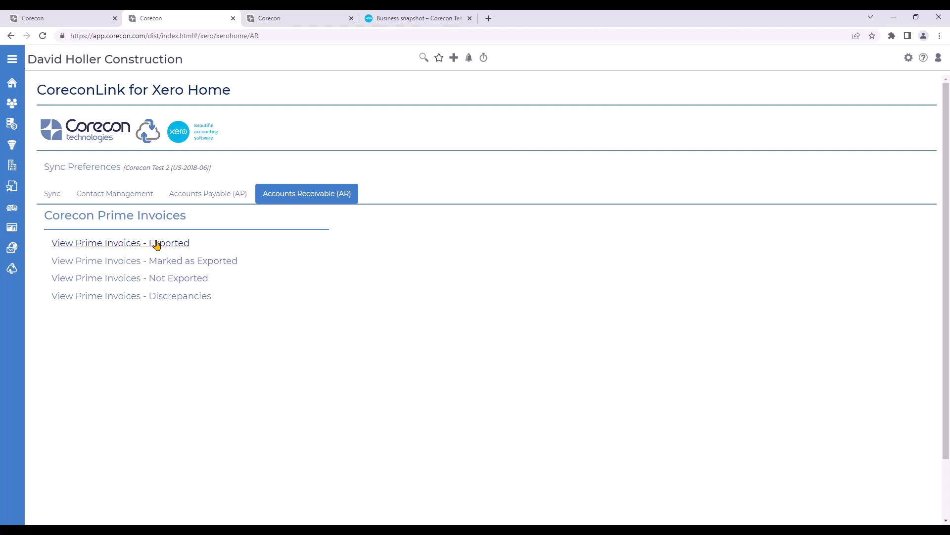
left_click(276, 19)
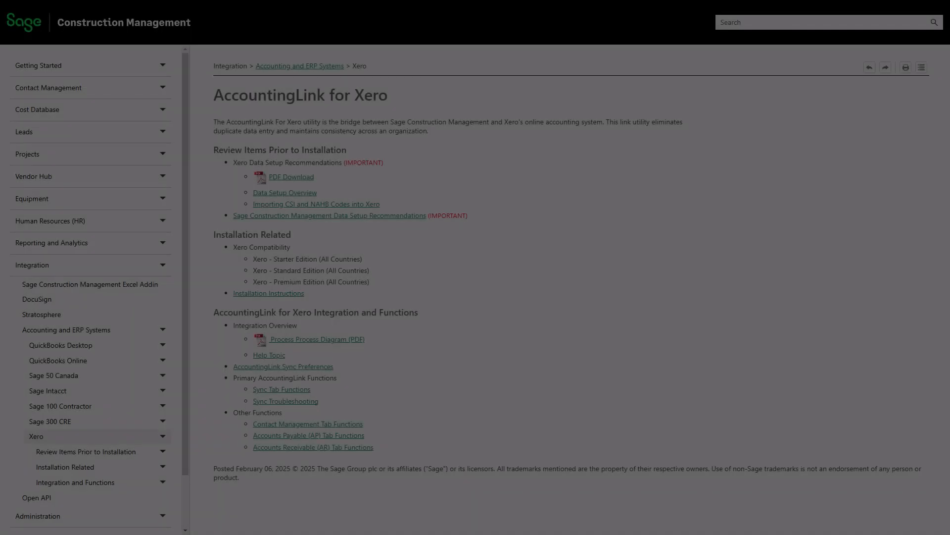